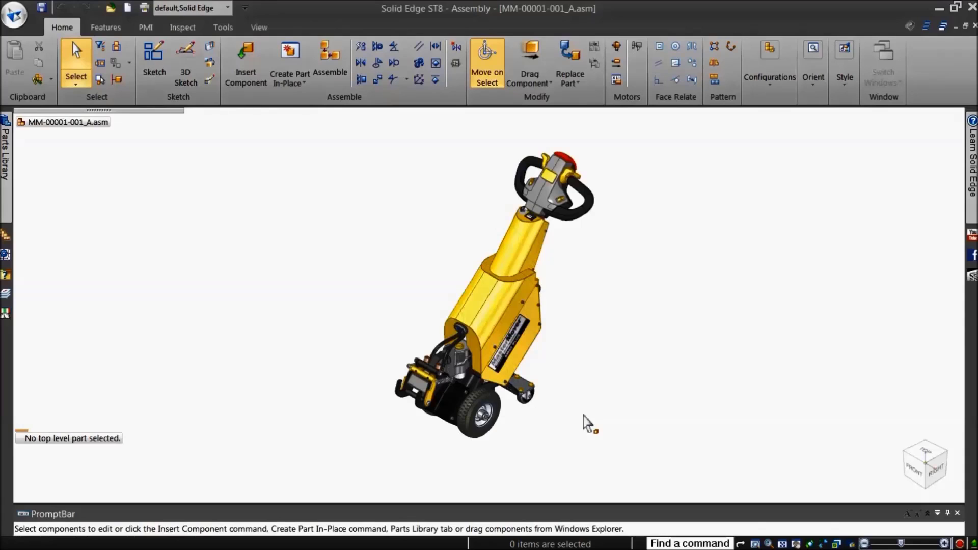
Step: Open the sheet metal plate MM-00235-003_A.psm between the body and the caster from the assembly in its own window
{"action": "scroll", "coordinate": [552, 415], "scroll_direction": "up", "scroll_amount": 6}
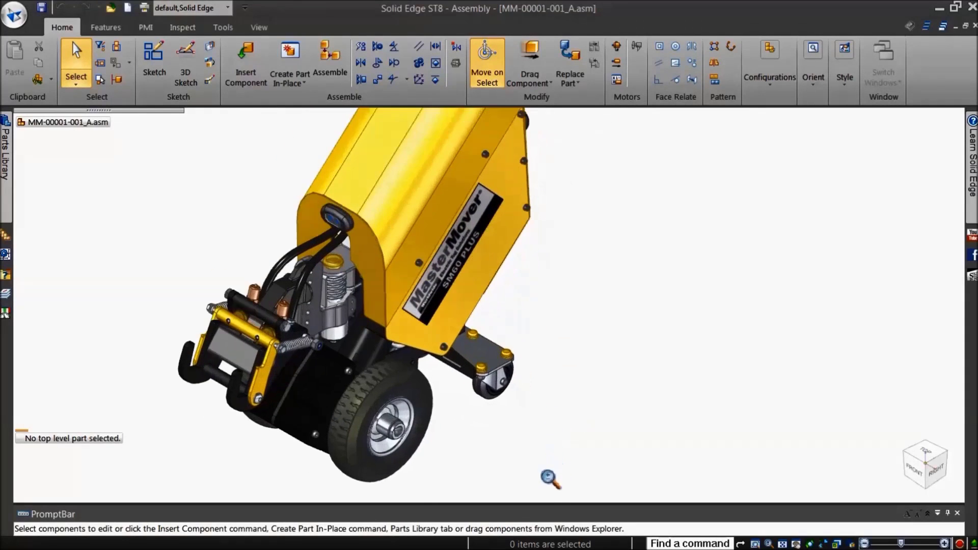
{"action": "right_click", "coordinate": [483, 354]}
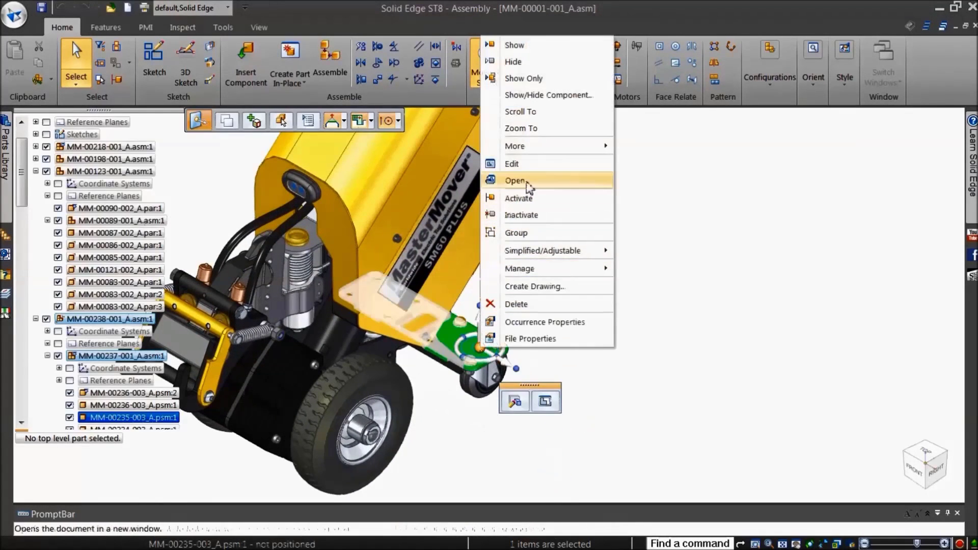
{"action": "left_click", "coordinate": [514, 180]}
Step: Move the bottom face of the plate's central rectangular cutout upward to shorten the opening
{"action": "scroll", "coordinate": [475, 350], "scroll_direction": "up", "scroll_amount": 5}
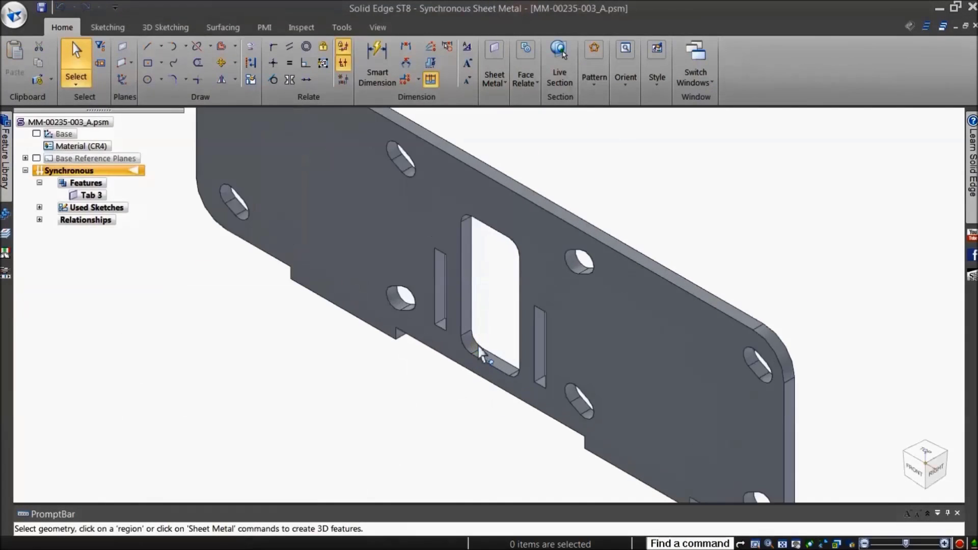
{"action": "left_click", "coordinate": [497, 370]}
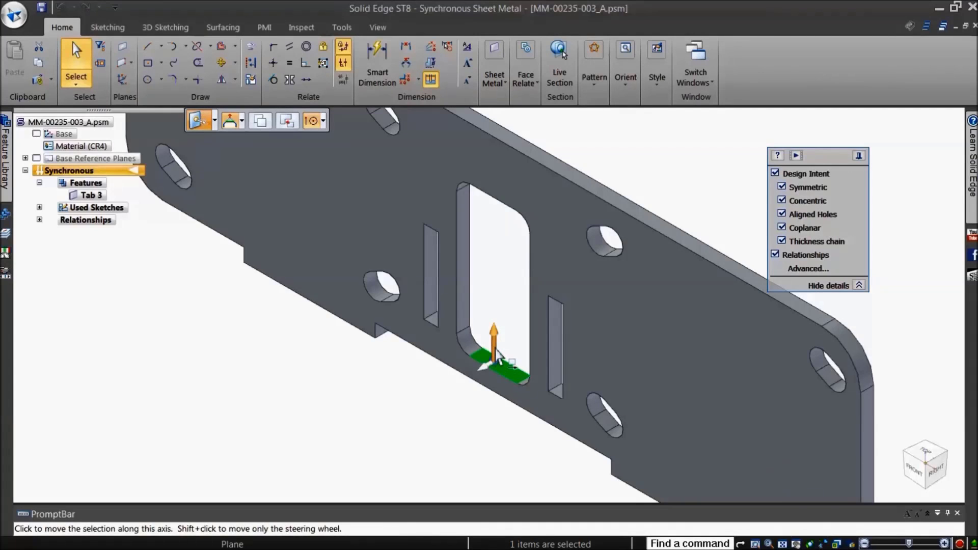
{"action": "left_click", "coordinate": [497, 352]}
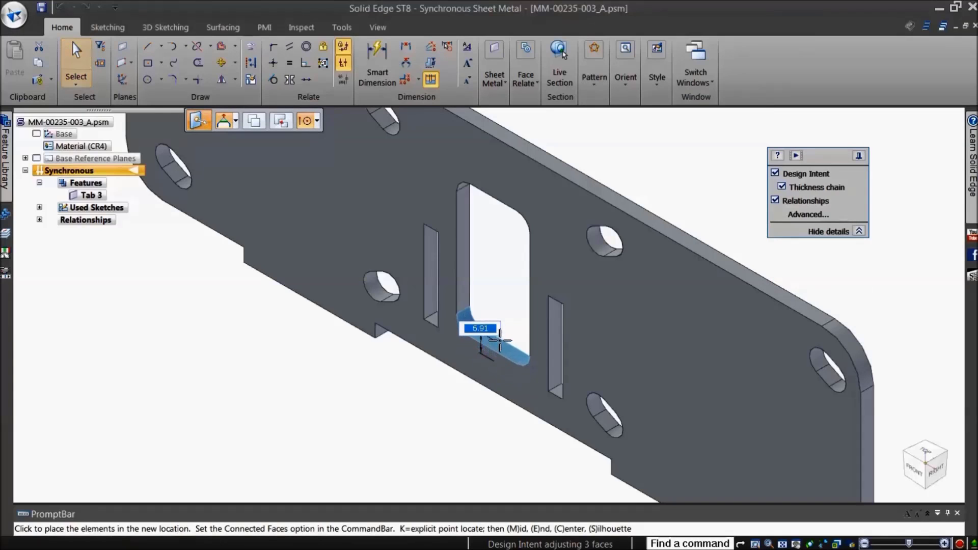
{"action": "left_click", "coordinate": [502, 326]}
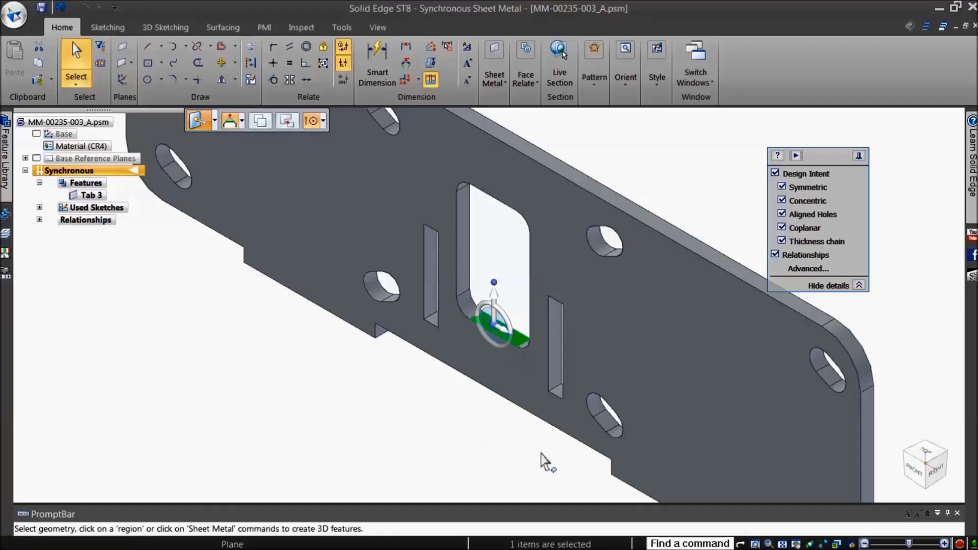
{"action": "left_click", "coordinate": [555, 462]}
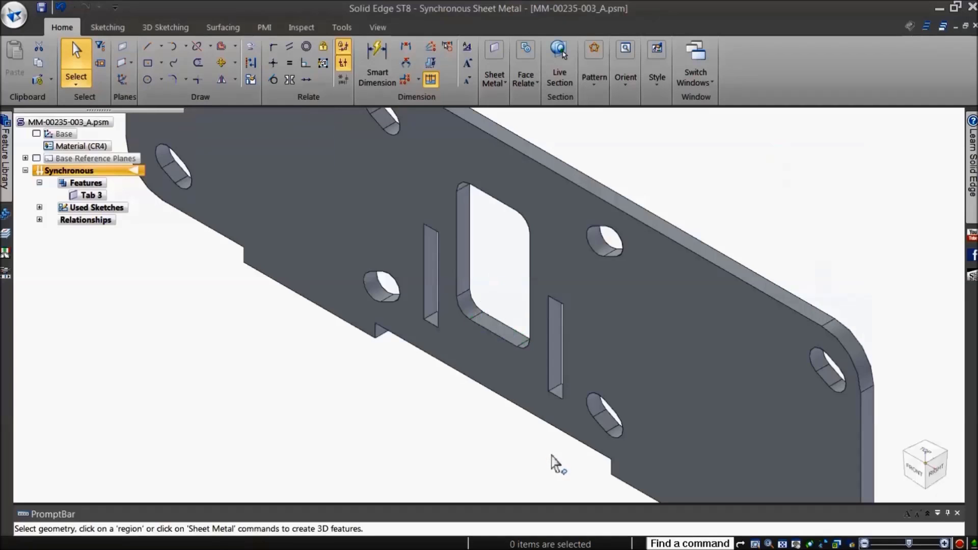
Step: Try to shift the lower slot just right of the central cutout together with its symmetric and aligned slots
{"action": "left_click", "coordinate": [603, 419]}
{"action": "left_click", "coordinate": [611, 413]}
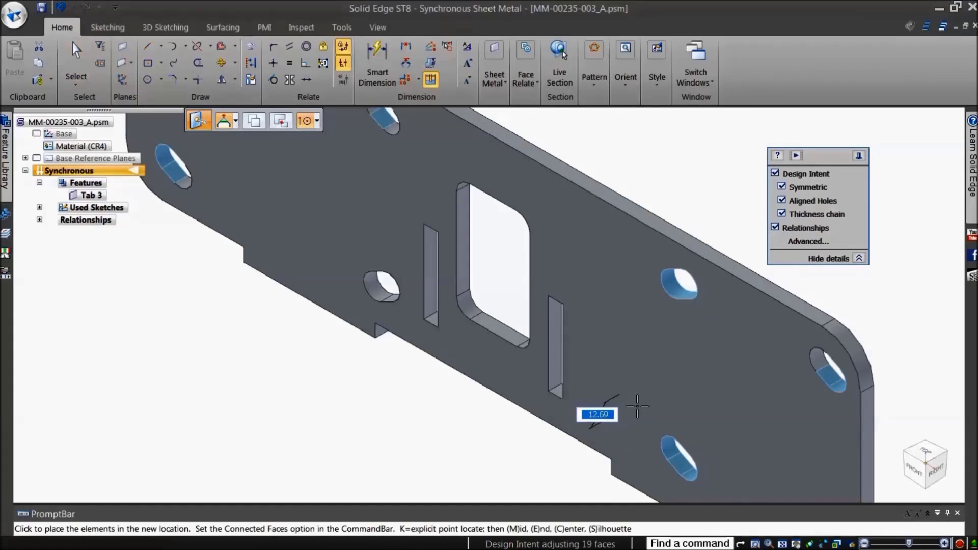
{"action": "scroll", "coordinate": [637, 405], "scroll_direction": "down", "scroll_amount": 3}
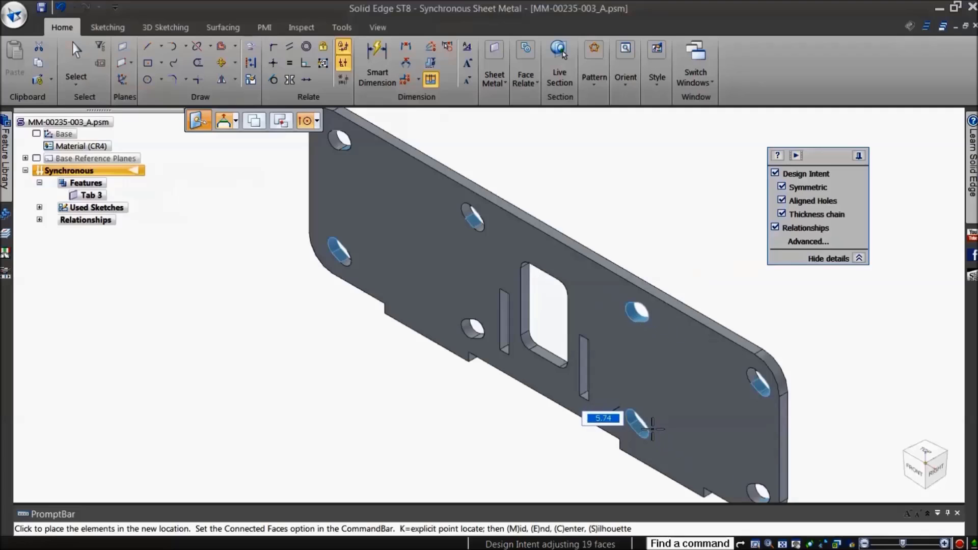
{"action": "key", "text": "Escape"}
{"action": "key", "text": "Escape"}
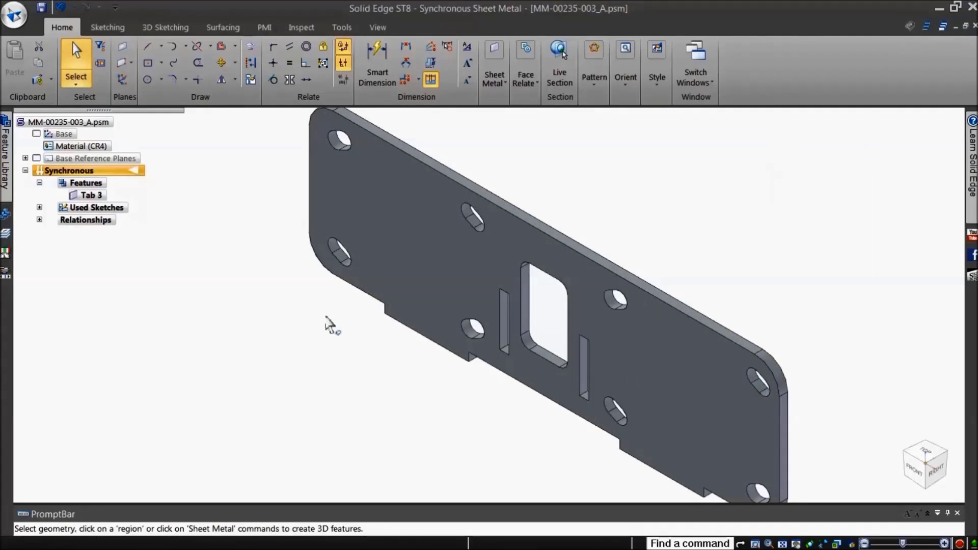
Step: Select all faces of the plate's lower-left corner slot and reorient the steering wheel's plane to lie parallel to the plate
{"action": "scroll", "coordinate": [323, 296], "scroll_direction": "up", "scroll_amount": 3}
{"action": "left_click_drag", "start_coordinate": [322, 295], "coordinate": [392, 182]}
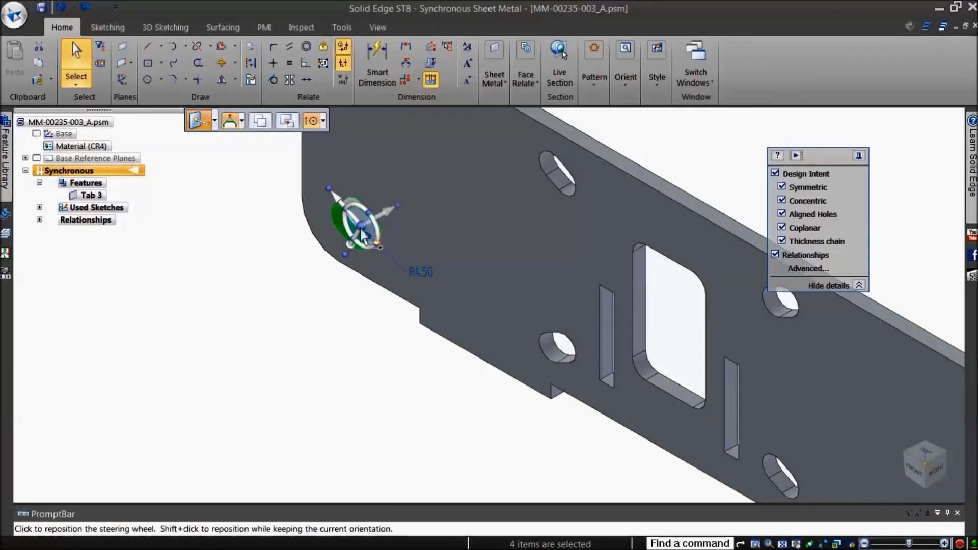
{"action": "left_click", "coordinate": [352, 242]}
{"action": "left_click", "coordinate": [350, 247]}
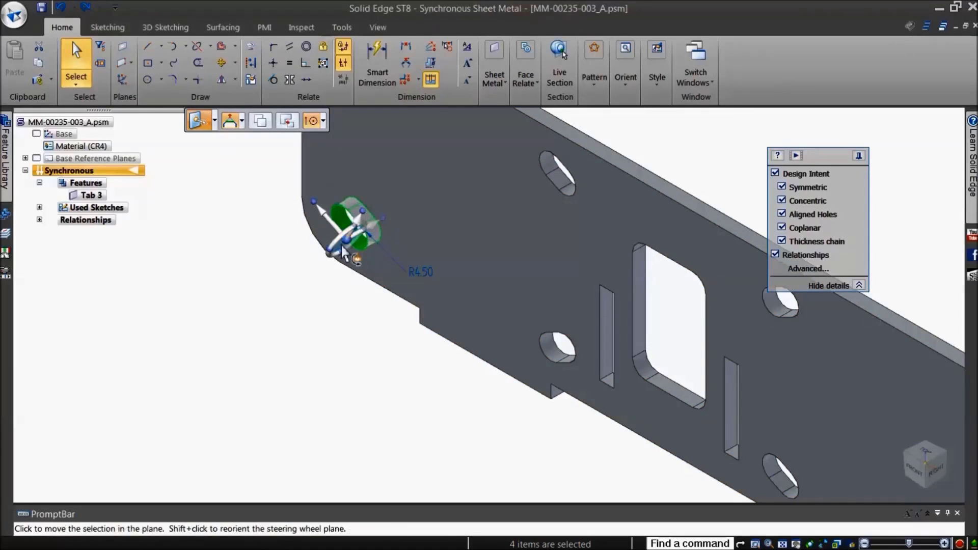
{"action": "left_click", "coordinate": [339, 246], "text": "shift"}
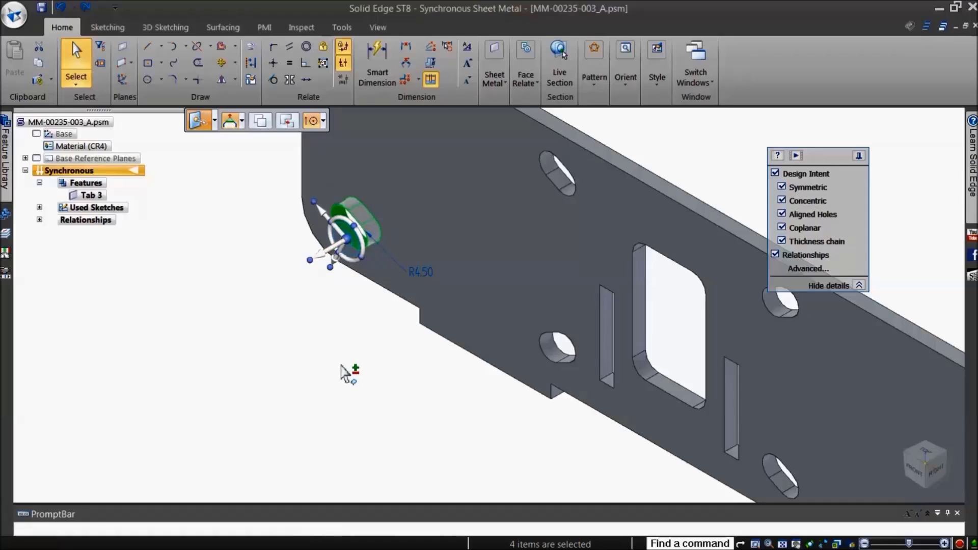
Step: In the front view, place the steering wheel's origin at the arc centre of the corner slot's upper-left end
{"action": "key", "text": "ctrl+f"}
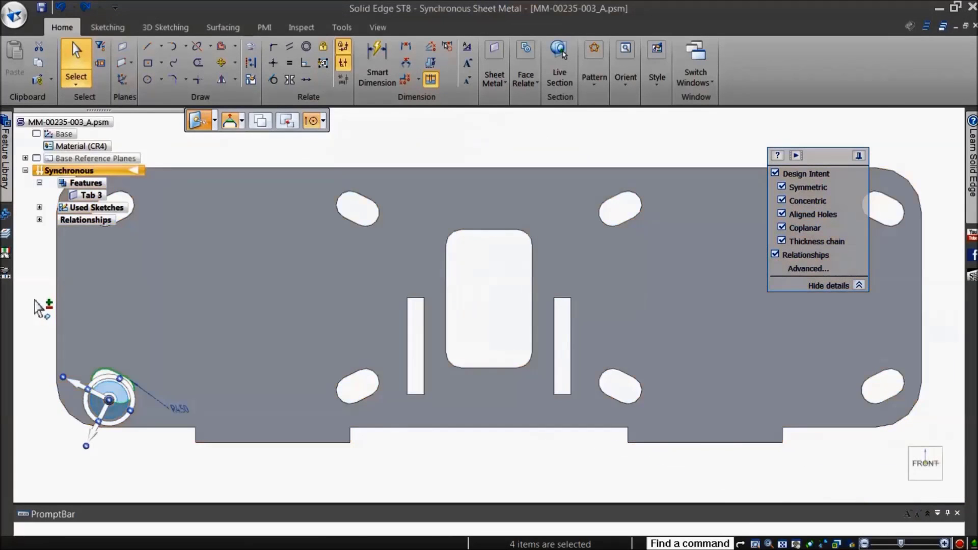
{"action": "middle_click_drag", "start_coordinate": [41, 305], "coordinate": [279, 263], "text": "shift"}
{"action": "scroll", "coordinate": [285, 408], "scroll_direction": "up", "scroll_amount": 4}
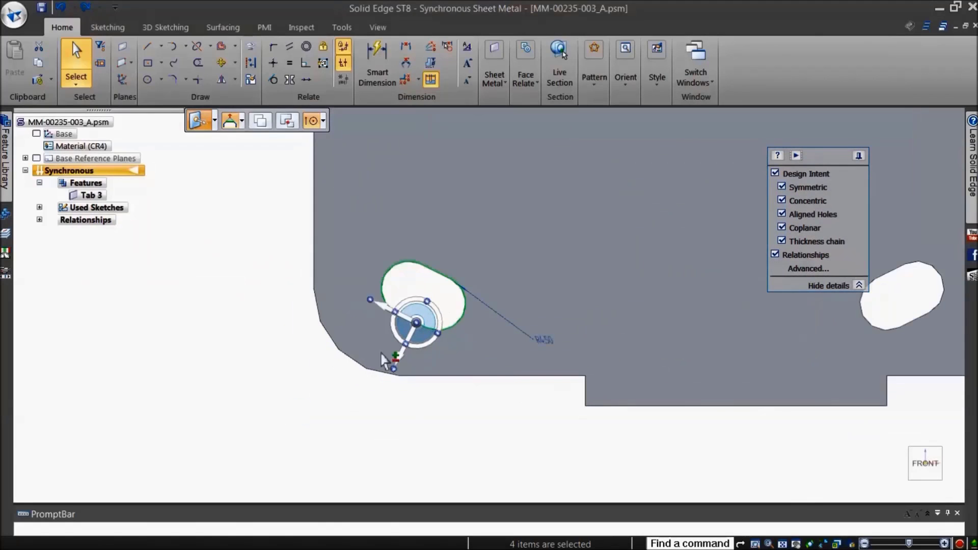
{"action": "left_click_drag", "start_coordinate": [415, 326], "coordinate": [388, 286]}
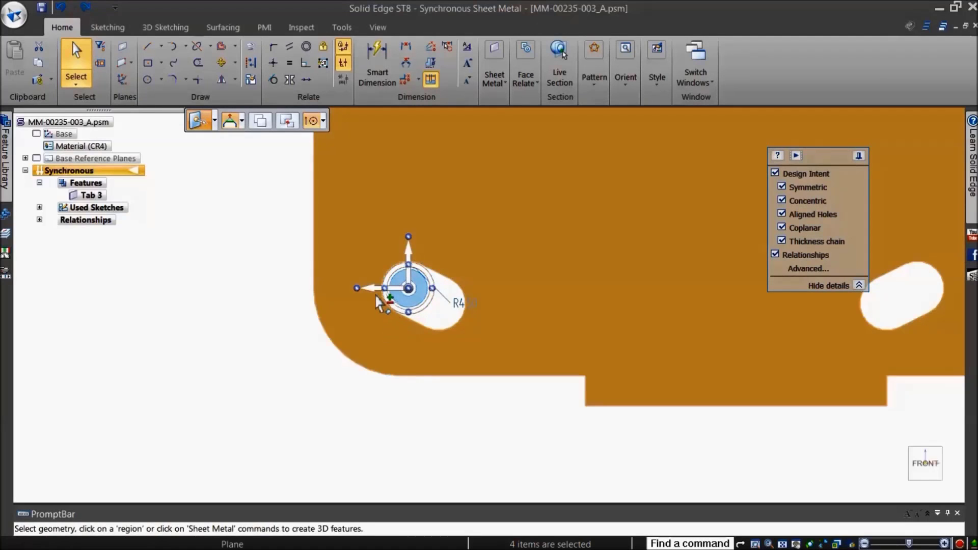
Step: Reposition the steering wheel on the lower tab's left corner, keeping its orientation, and copy the slot 50 mm to the tab's right corner
{"action": "key", "text": "shift"}
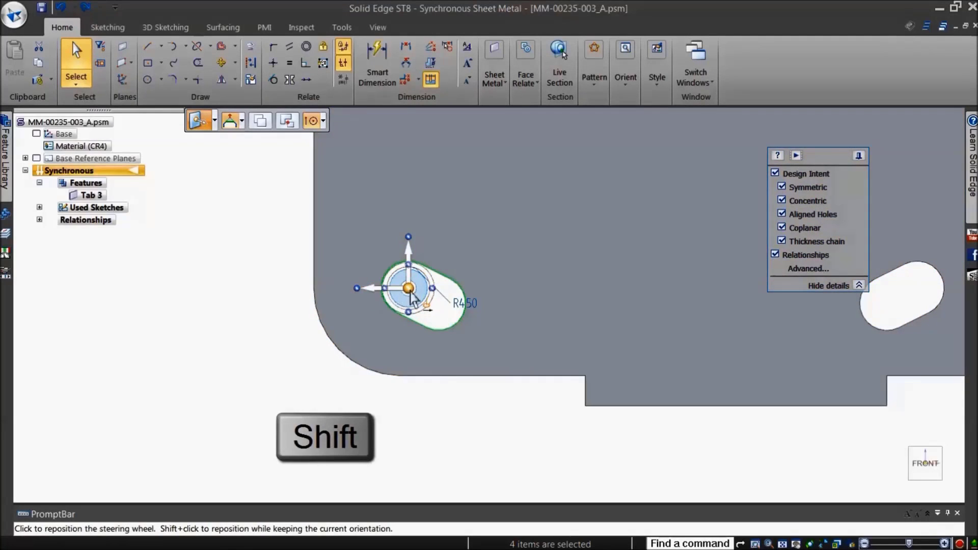
{"action": "left_click_drag", "start_coordinate": [413, 298], "coordinate": [587, 383], "text": "shift"}
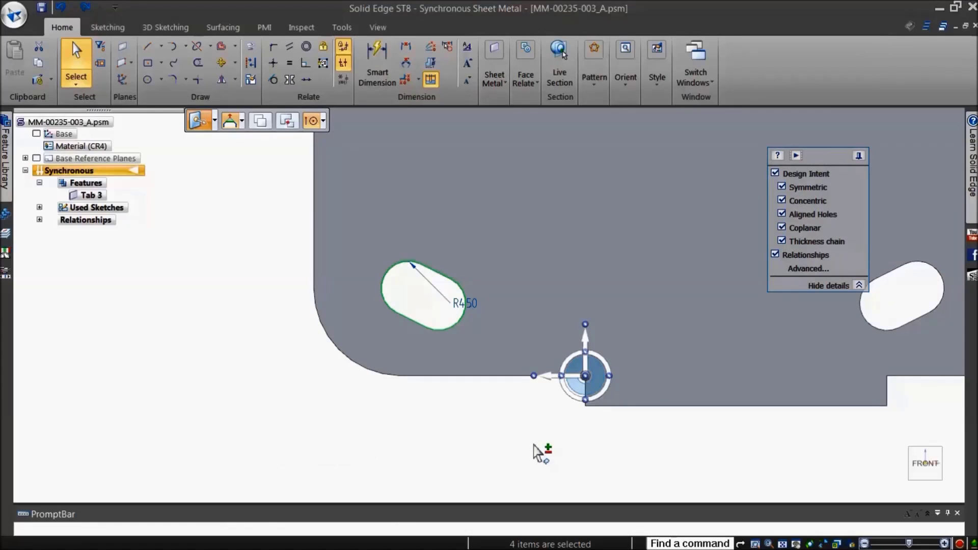
{"action": "left_click", "coordinate": [552, 385], "text": "ctrl"}
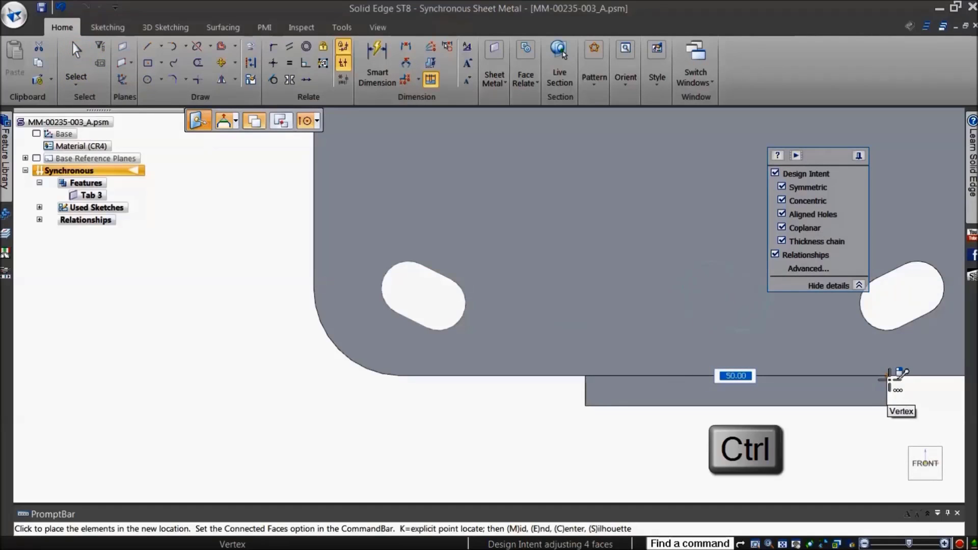
{"action": "left_click", "coordinate": [889, 377], "text": "ctrl"}
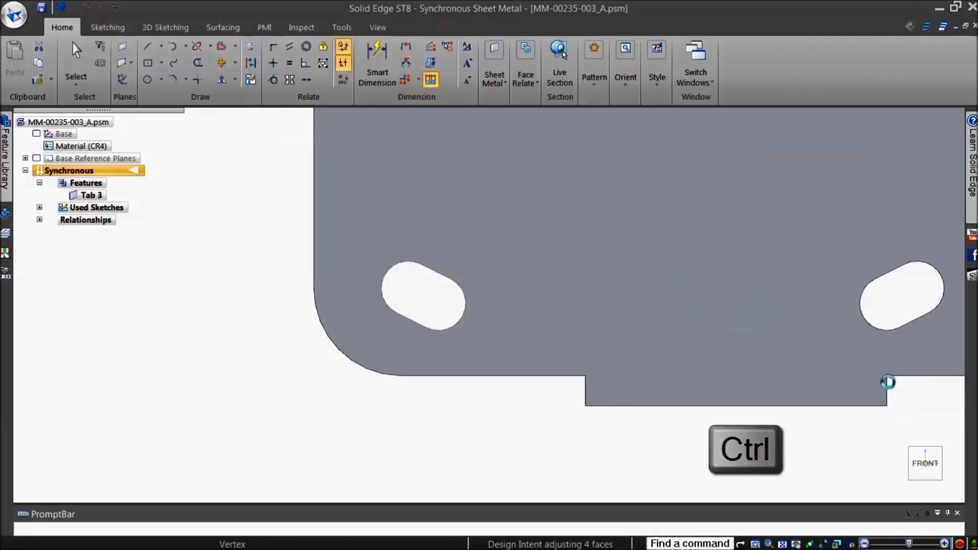
{"action": "left_click", "coordinate": [815, 457]}
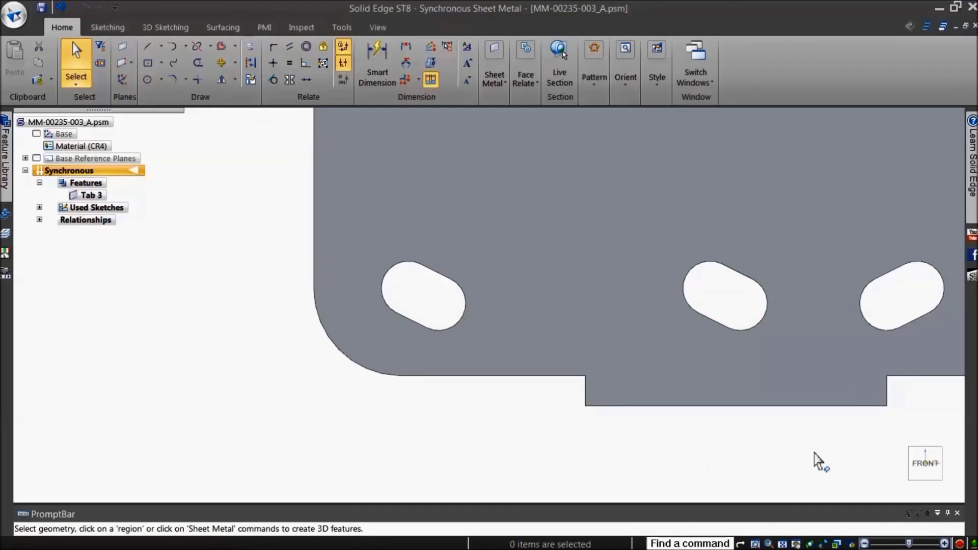
Step: Select the faces of the lower slot right of the central cutout and place the steering wheel on its upper-left arc centre, viewed from the front
{"action": "key", "text": "ctrl+i"}
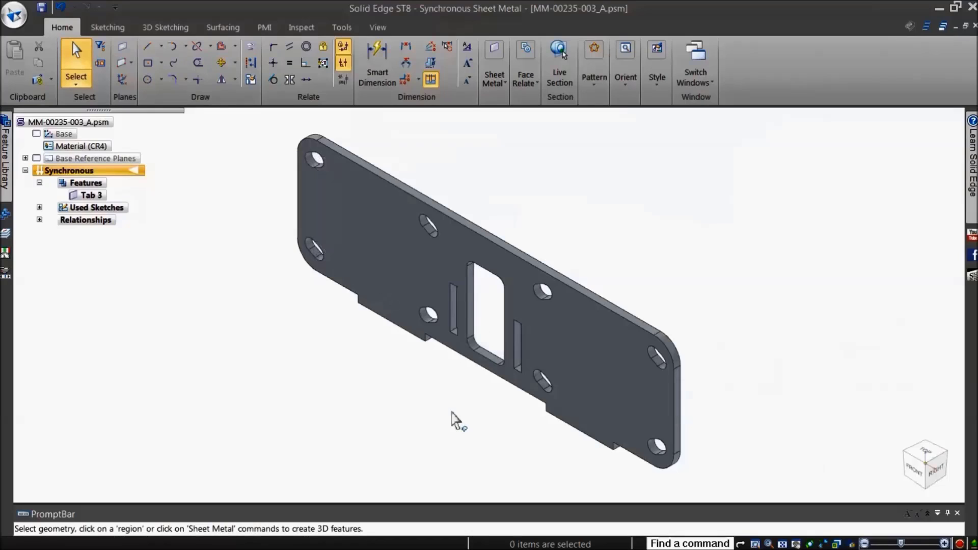
{"action": "scroll", "coordinate": [539, 448], "scroll_direction": "up", "scroll_amount": 6}
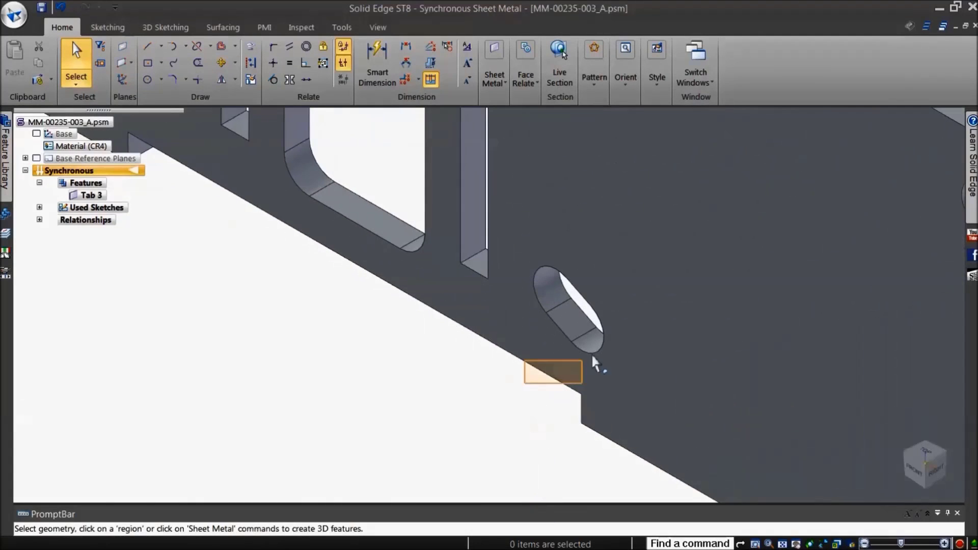
{"action": "left_click", "coordinate": [631, 257]}
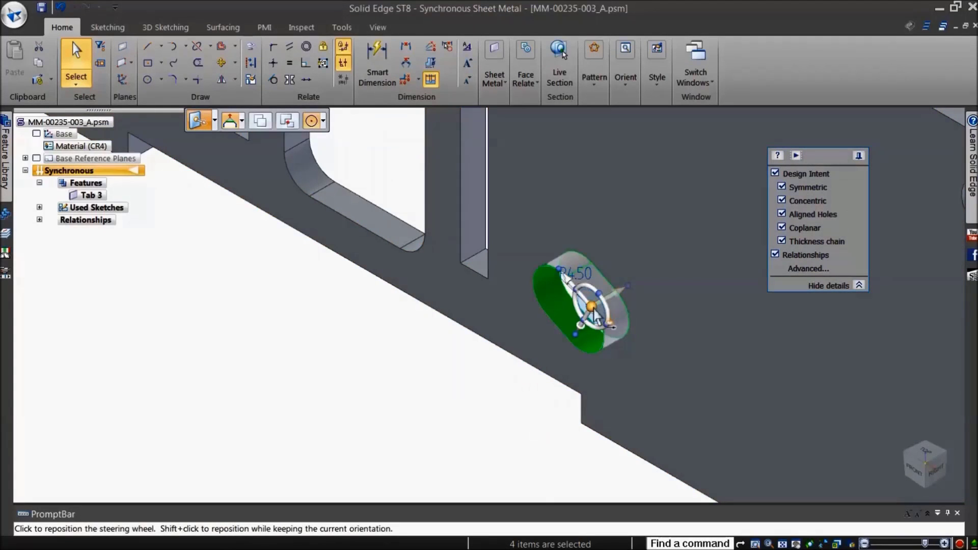
{"action": "left_click", "coordinate": [542, 288]}
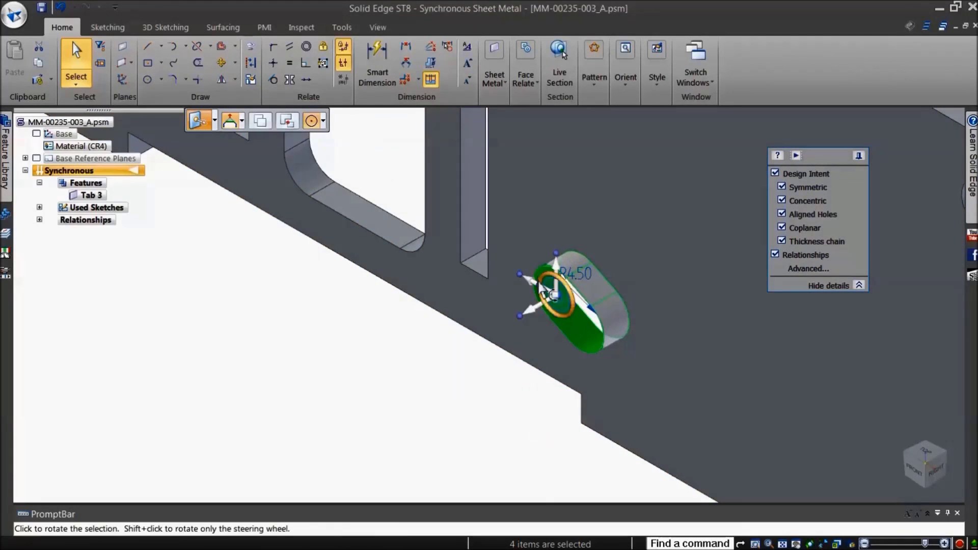
{"action": "key", "text": "ctrl+f"}
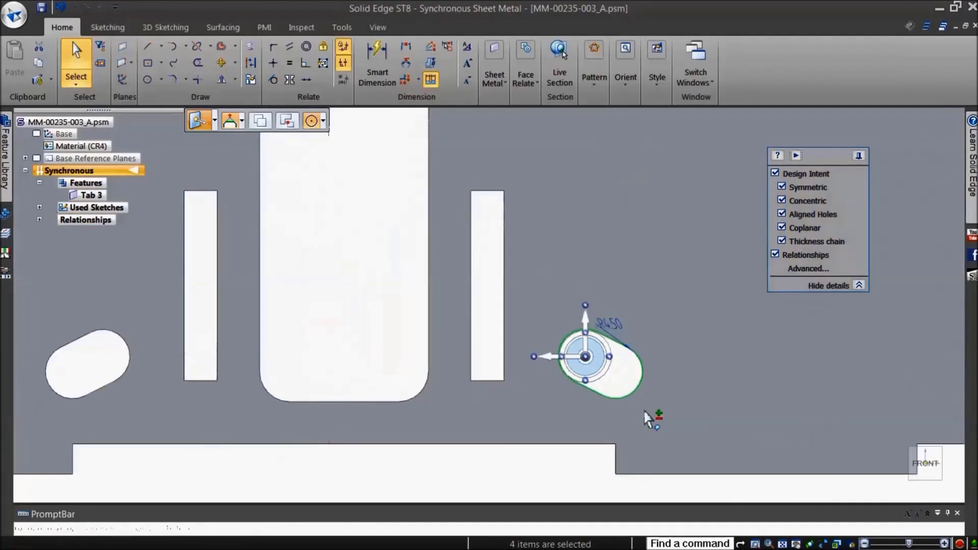
Step: Try to move the selected slot horizontally along the steering wheel's primary axis
{"action": "scroll", "coordinate": [643, 409], "scroll_direction": "up", "scroll_amount": 2}
{"action": "left_click", "coordinate": [538, 328]}
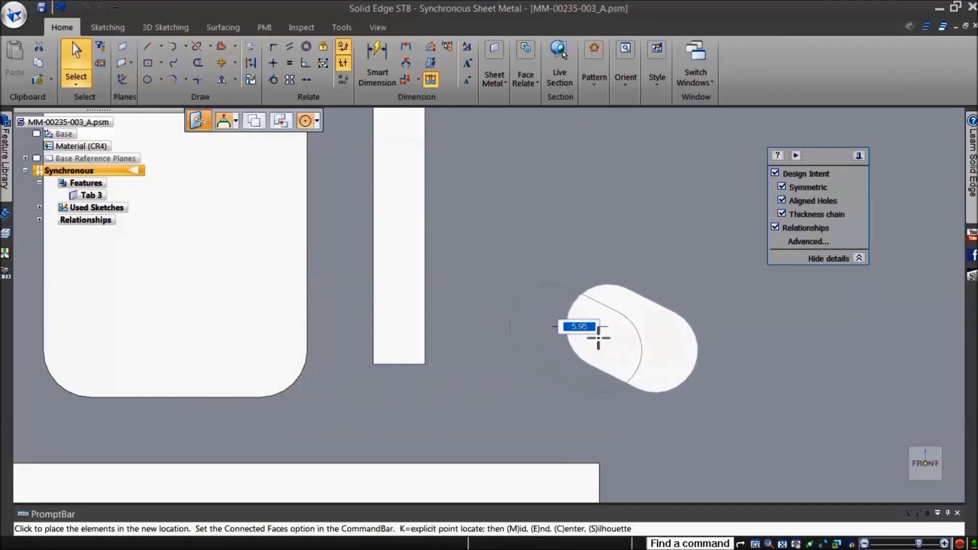
{"action": "key", "text": "Escape"}
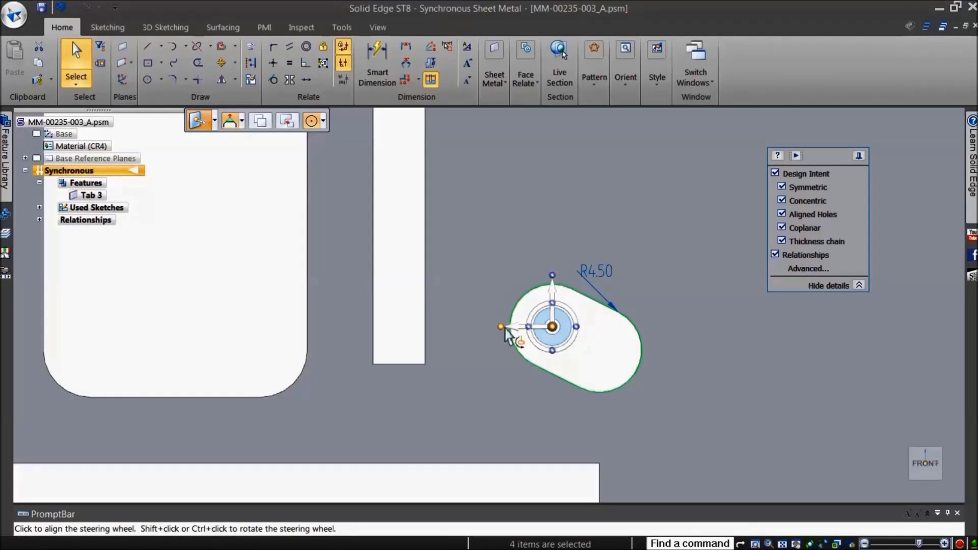
Step: Align the steering wheel's axis with the arc centre at the slot's other end and try moving the slot along its length
{"action": "left_click", "coordinate": [504, 329]}
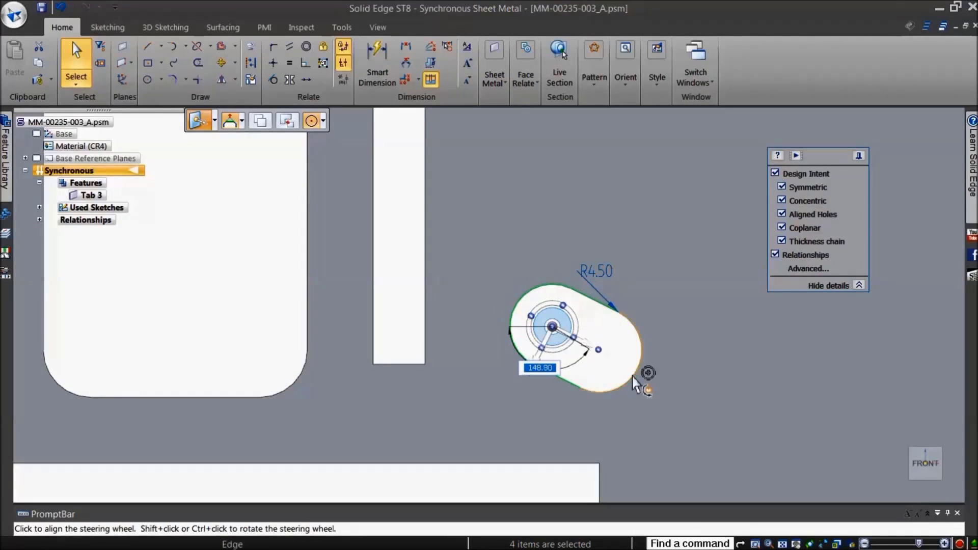
{"action": "left_click", "coordinate": [624, 381]}
{"action": "left_click", "coordinate": [588, 352]}
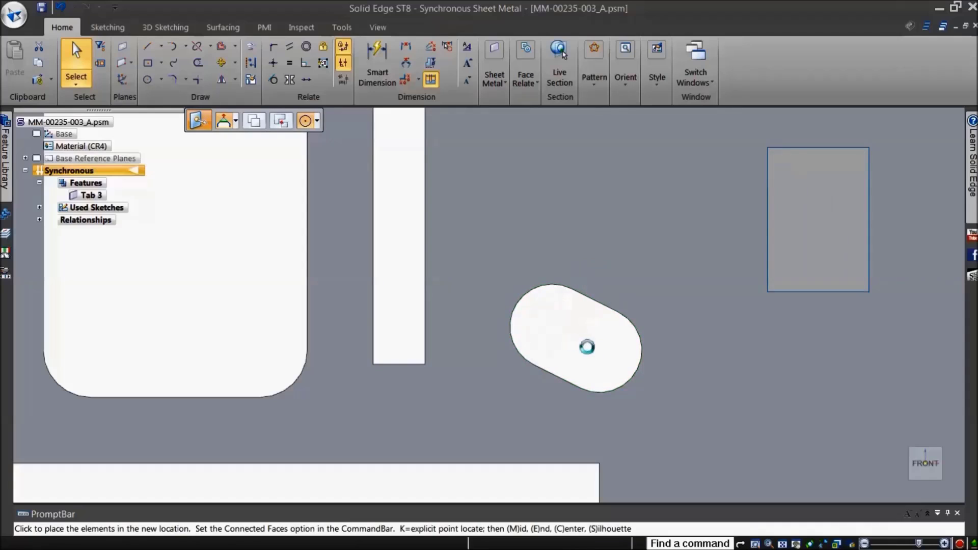
{"action": "key", "text": "Escape"}
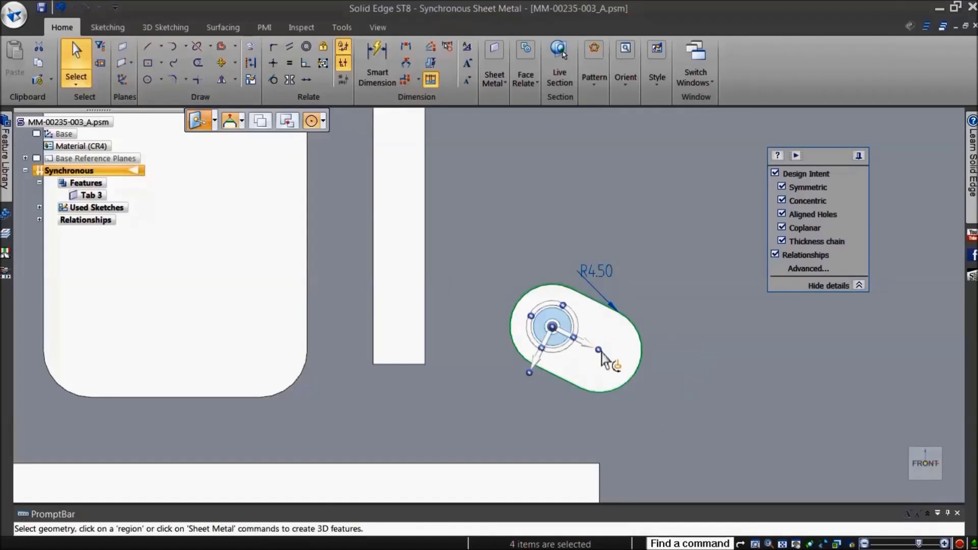
{"action": "left_click_drag", "start_coordinate": [599, 354], "coordinate": [613, 352]}
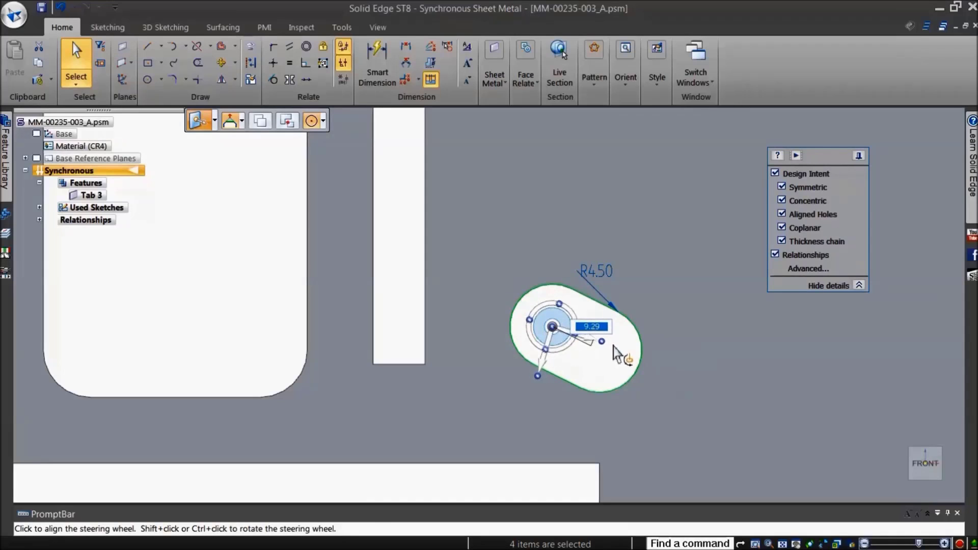
{"action": "key", "text": "Return"}
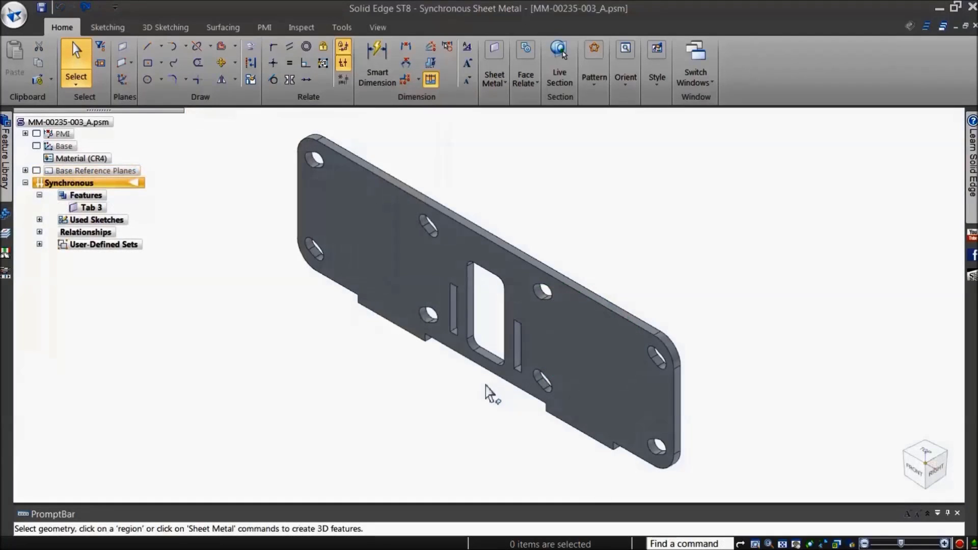
Step: Select all faces of the lower slot right of the central cutout and reorient the steering wheel's primary axis
{"action": "middle_click_drag", "start_coordinate": [529, 411], "coordinate": [540, 485], "text": "ctrl"}
{"action": "left_click_drag", "start_coordinate": [543, 416], "coordinate": [662, 233]}
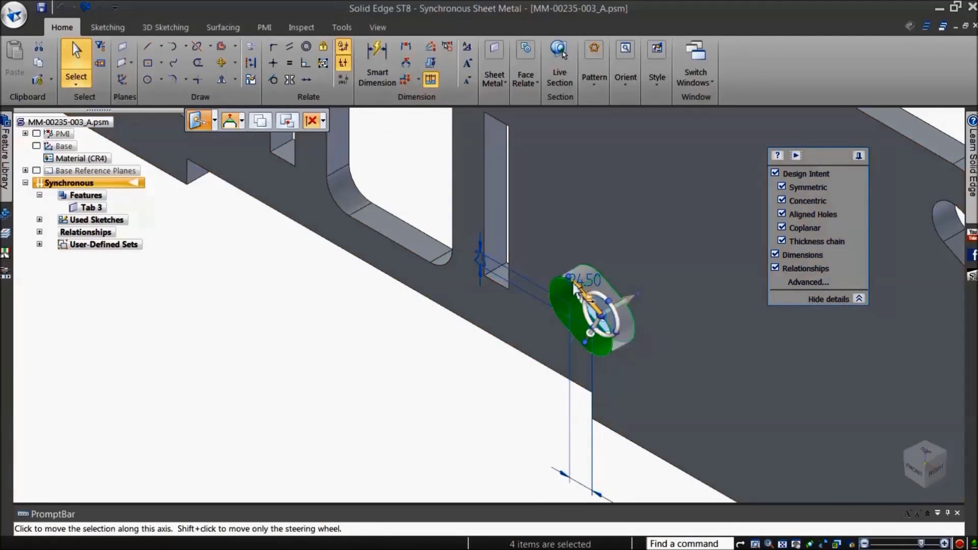
{"action": "left_click_drag", "start_coordinate": [572, 285], "coordinate": [488, 355]}
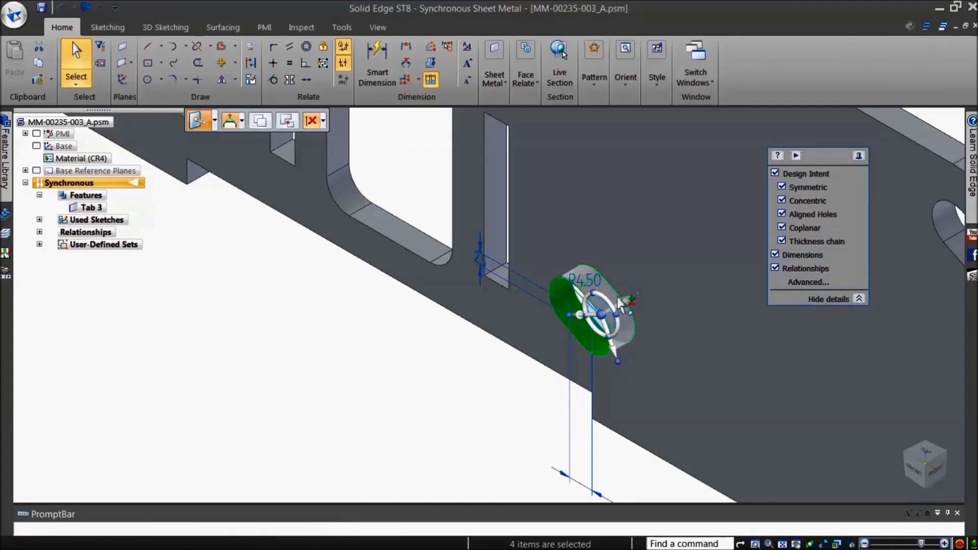
{"action": "left_click_drag", "start_coordinate": [640, 300], "coordinate": [604, 397]}
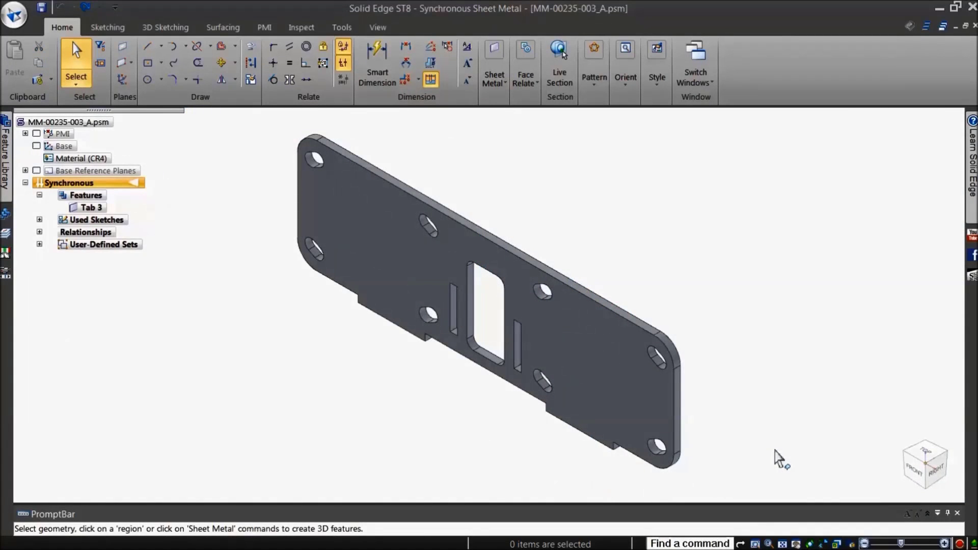
Step: Select the faces of the narrow rectangular slot right of the central cutout and offset only the steering wheel horizontally toward the neighbouring rounded slot
{"action": "middle_click_drag", "start_coordinate": [514, 404], "coordinate": [524, 471], "text": "ctrl"}
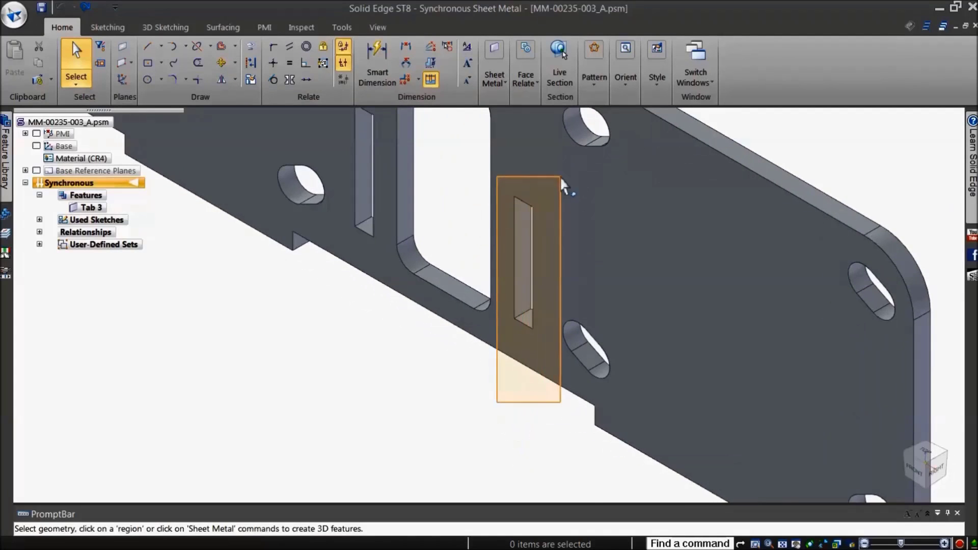
{"action": "left_click", "coordinate": [566, 211]}
{"action": "left_click_drag", "start_coordinate": [532, 206], "coordinate": [525, 280]}
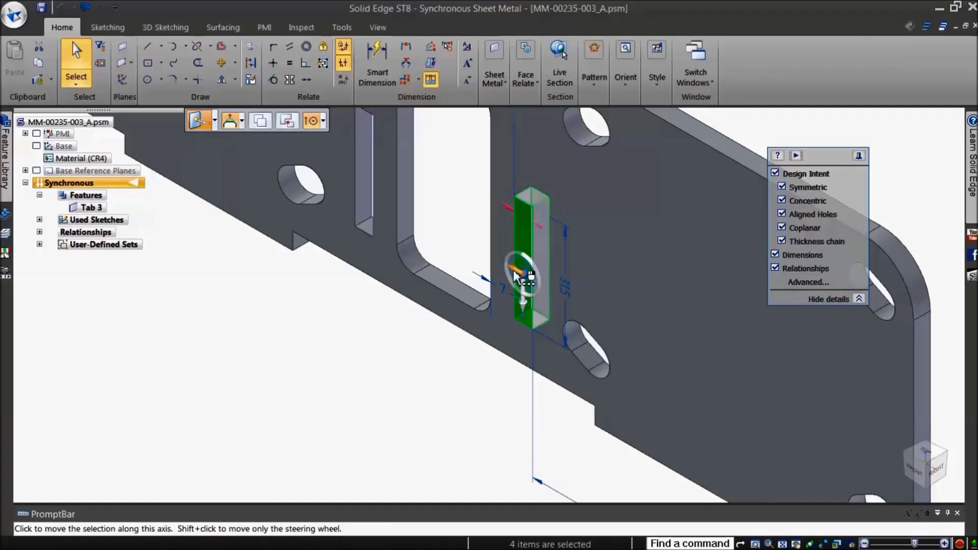
{"action": "left_click", "coordinate": [513, 271]}
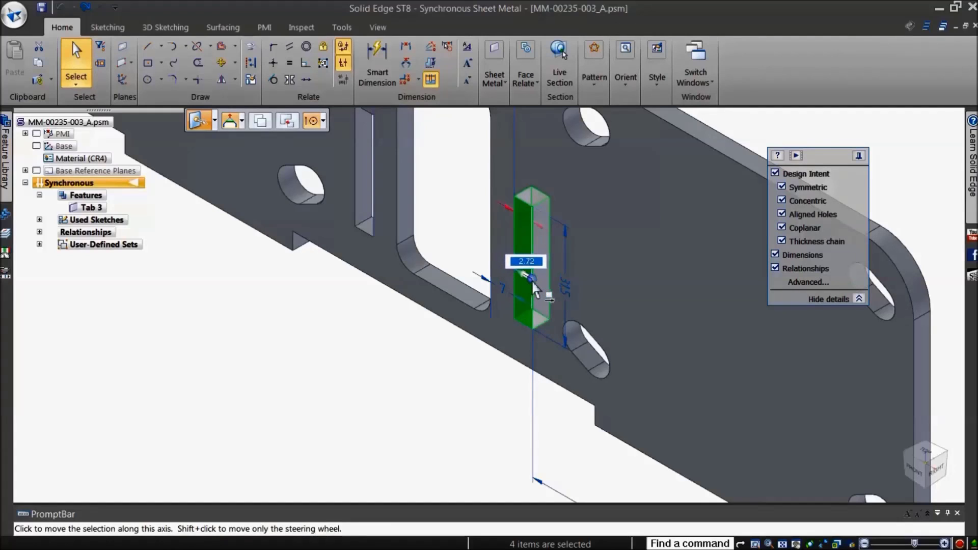
{"action": "key", "text": "Return"}
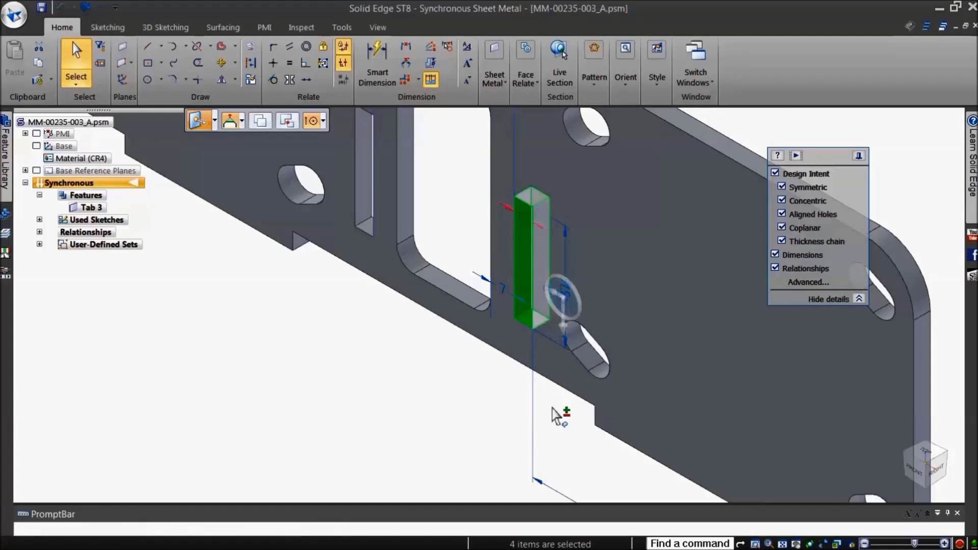
Step: Move the rectangular slot 7 mm along the steering wheel's primary axis, aligning the wheel with the neighbouring rounded slot's near arc centre
{"action": "left_click", "coordinate": [565, 305]}
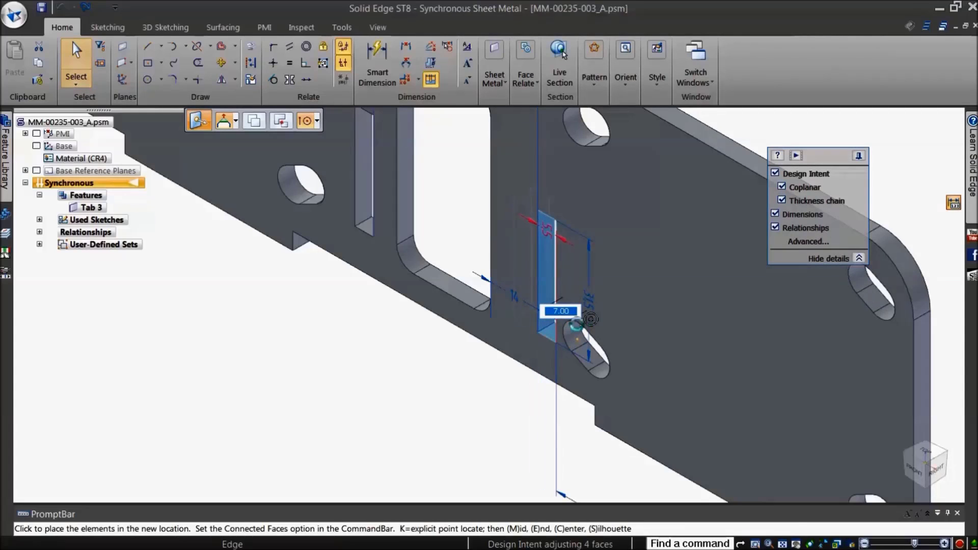
{"action": "left_click", "coordinate": [512, 400]}
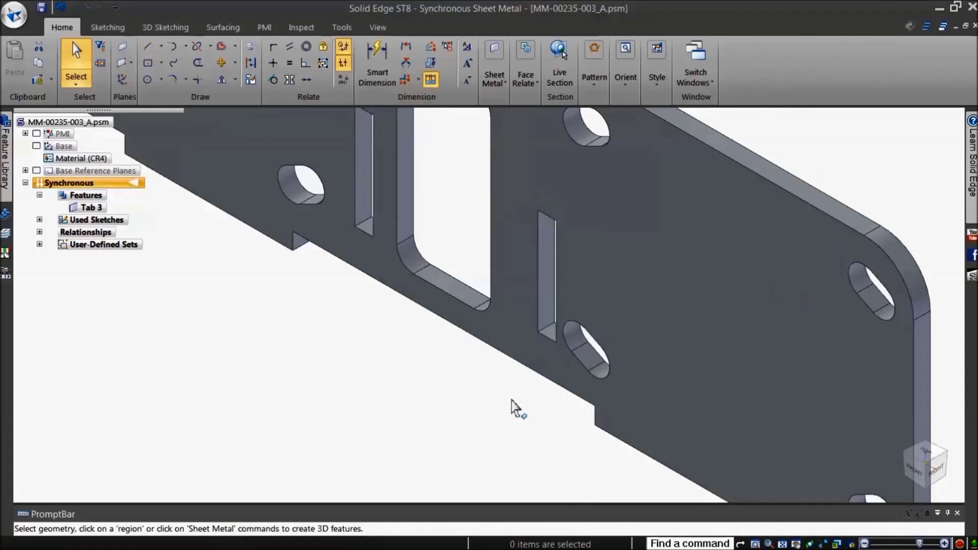
Step: Add a horizontal Distance Between dimension from the rectangular slot's far edge to the neighbouring rounded slot's near arc centre, placed below the plate
{"action": "right_click", "coordinate": [512, 400]}
{"action": "left_click", "coordinate": [466, 398]}
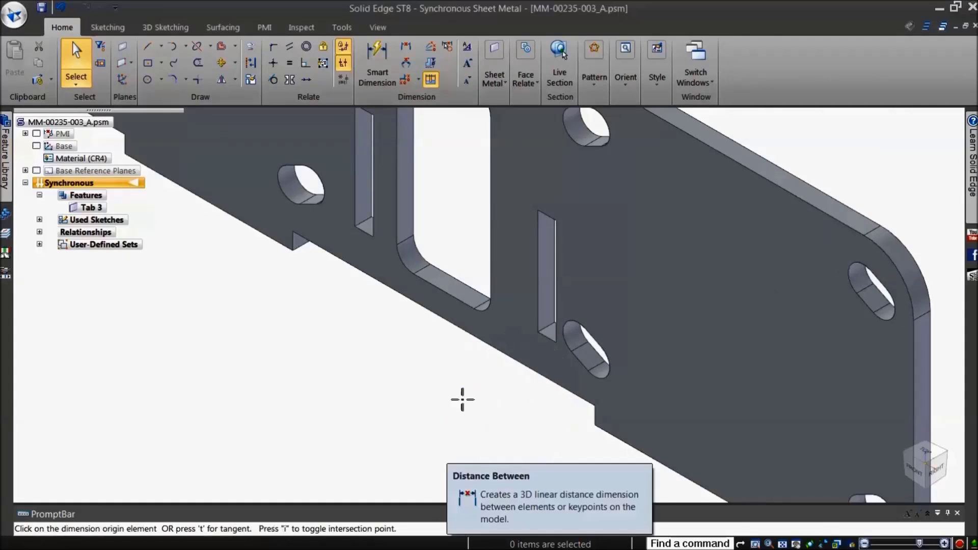
{"action": "left_click", "coordinate": [537, 312]}
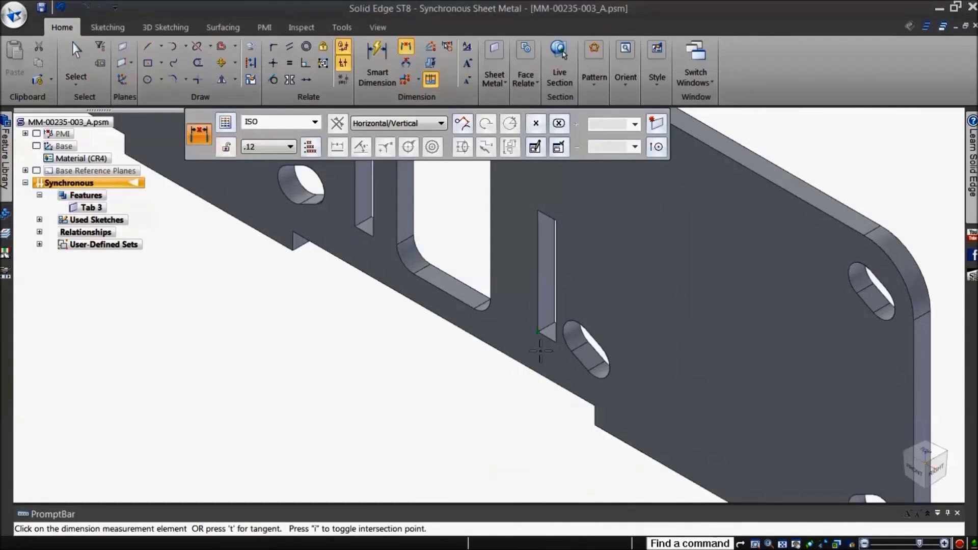
{"action": "left_click", "coordinate": [568, 324]}
{"action": "left_click", "coordinate": [500, 396]}
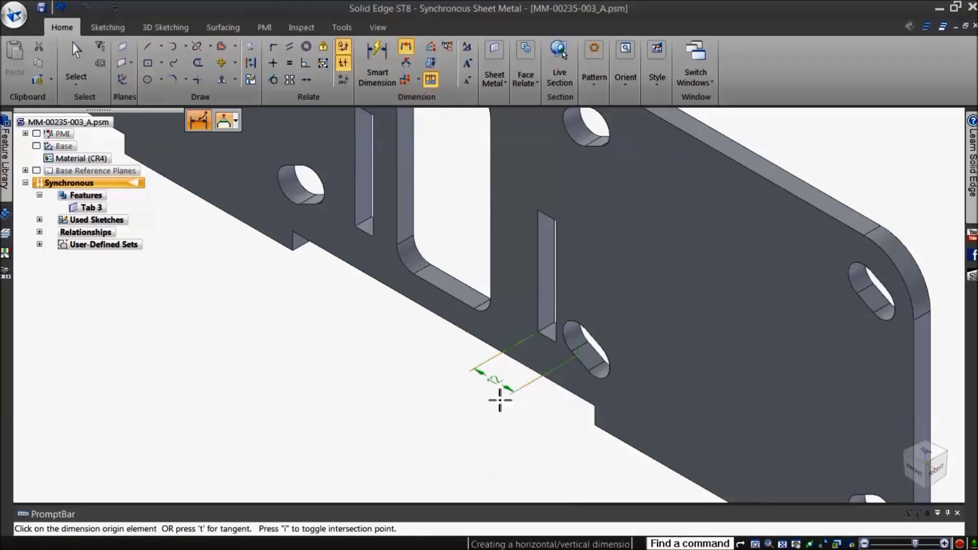
{"action": "key", "text": "Return"}
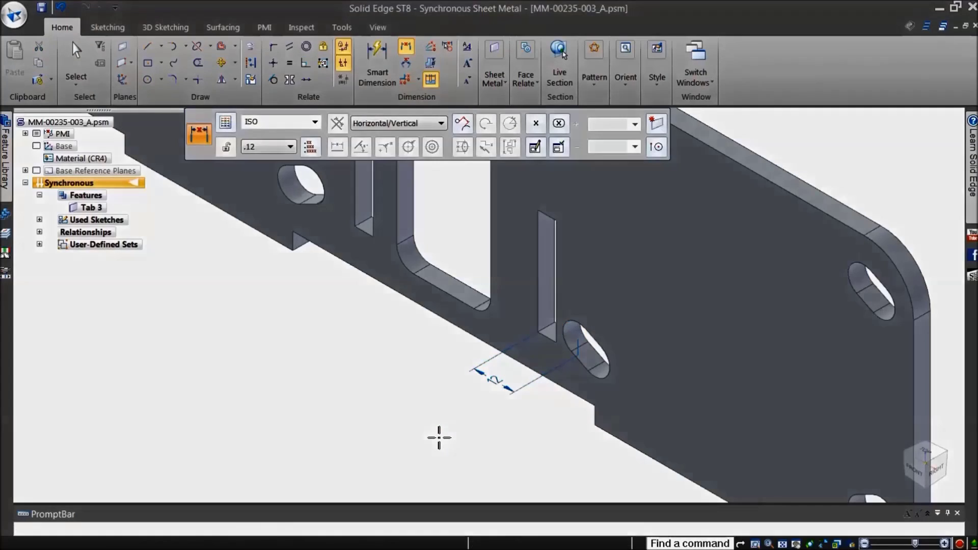